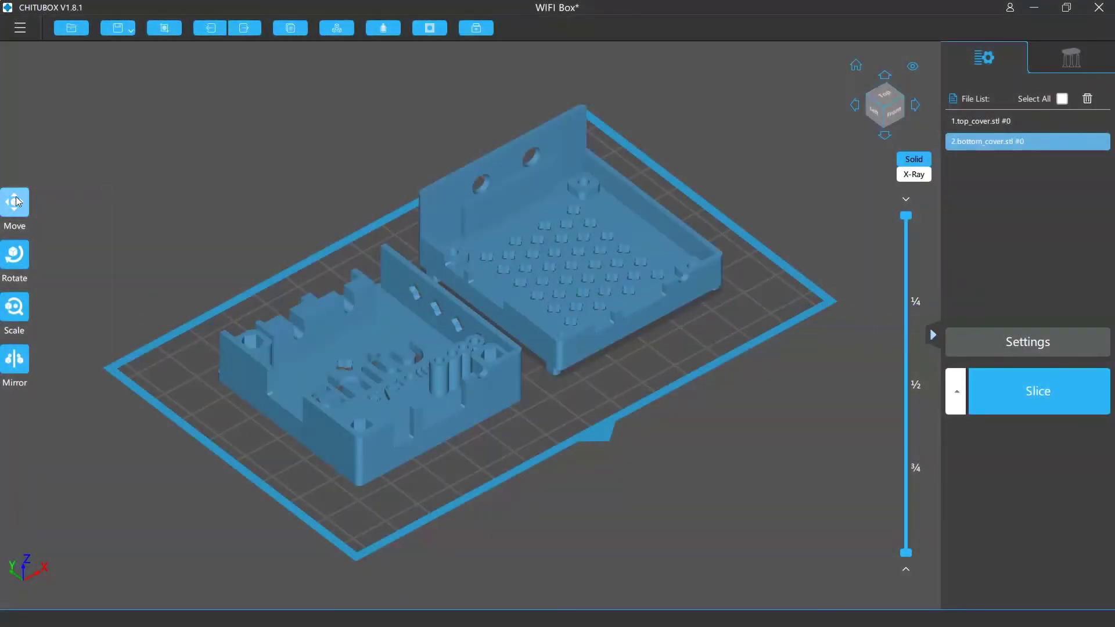
# - Preview the Rotate, Scale and Mirror panels, then delete the bottom cover
pyautogui.click(13, 204)
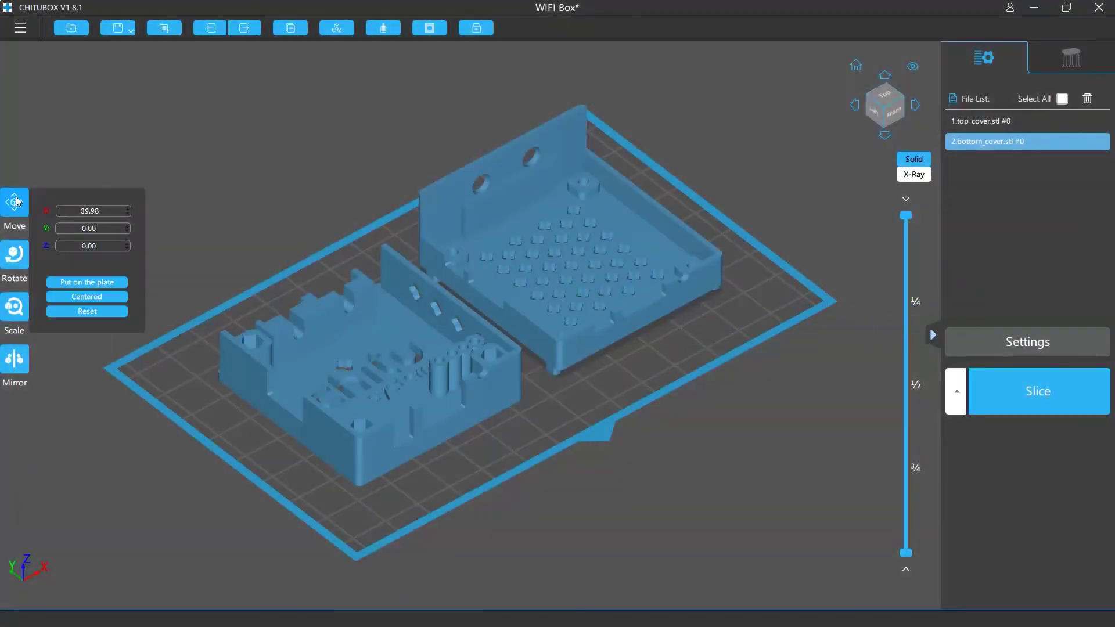
pyautogui.click(8, 255)
pyautogui.click(14, 306)
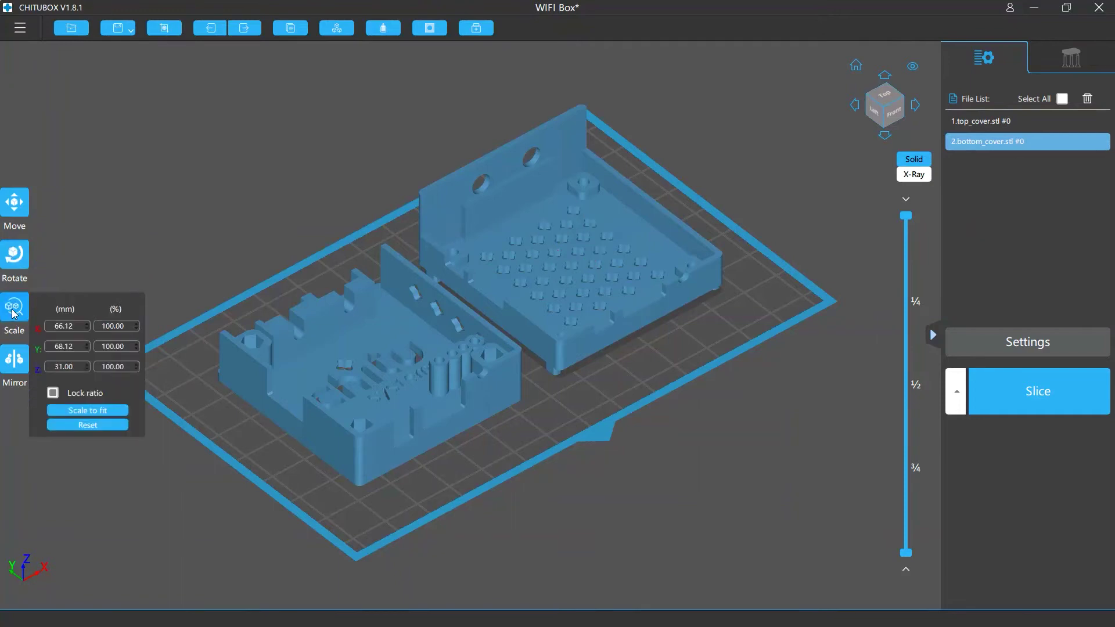
pyautogui.click(12, 359)
pyautogui.press('Delete')
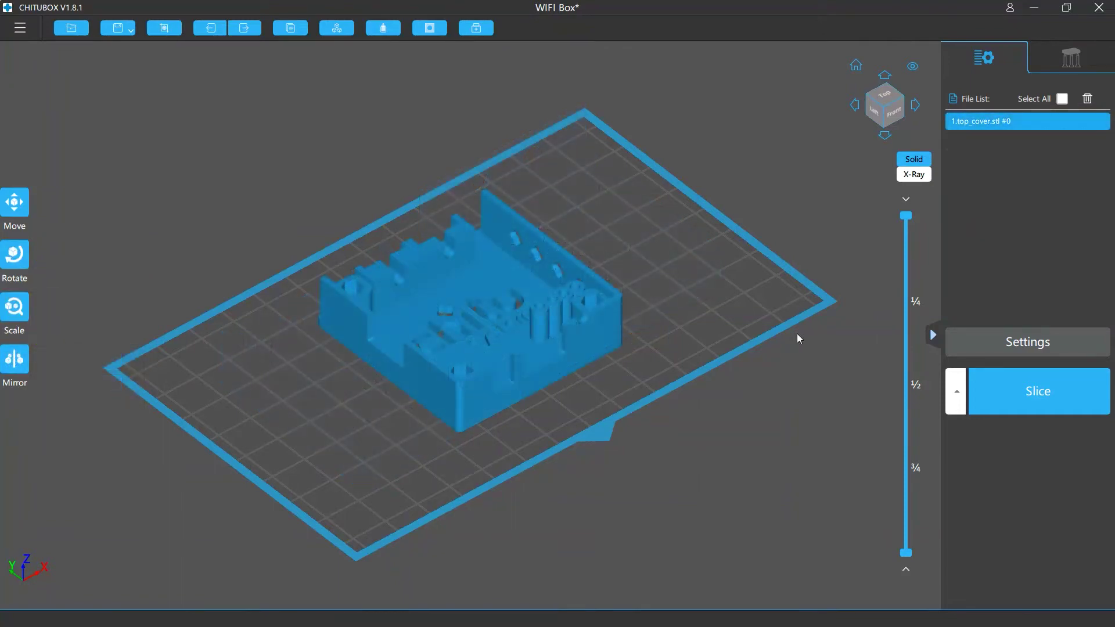
# - Shift the top cover right and raise it to Z 26 mm above the plate
pyautogui.moveTo(488, 304)
pyautogui.mouseDown()
pyautogui.moveTo(479, 313)
pyautogui.moveTo(503, 313)
pyautogui.mouseUp()
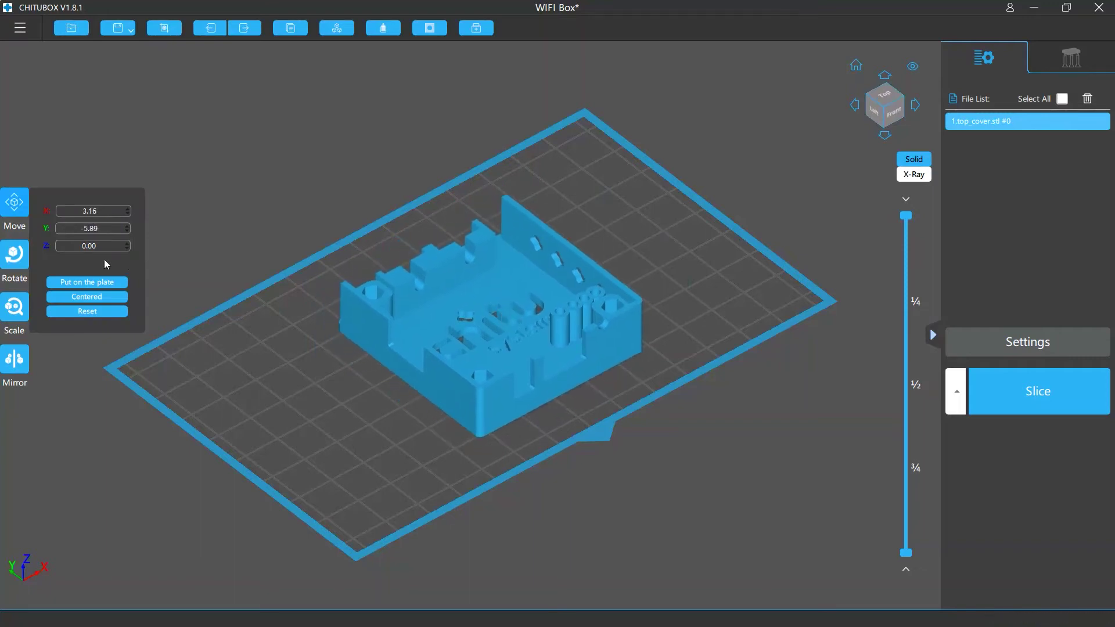
pyautogui.click(127, 208)
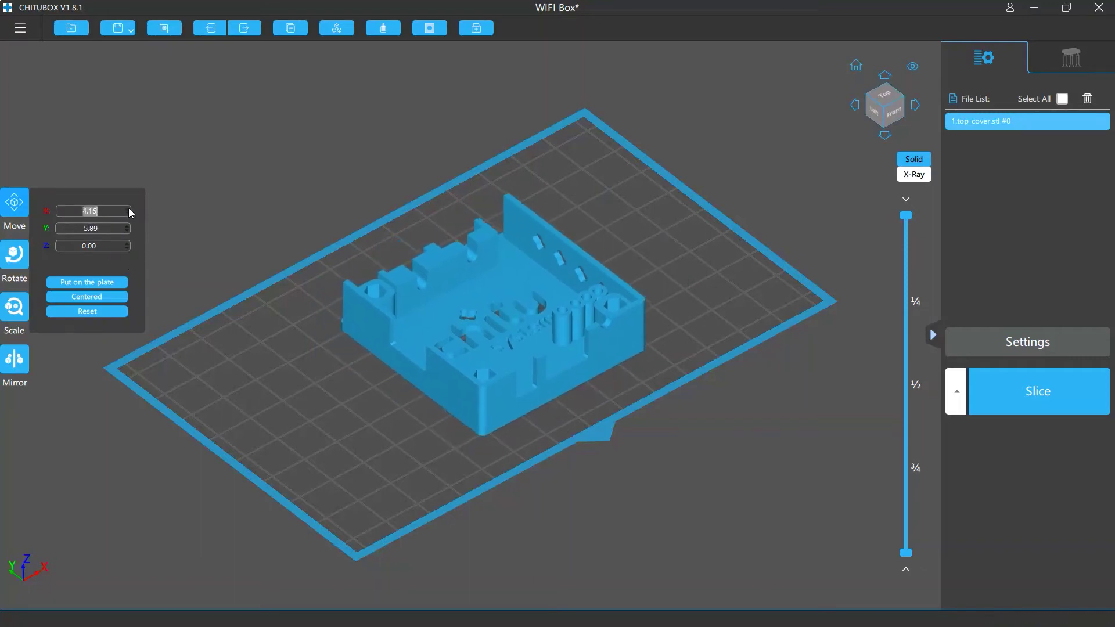
pyautogui.click(125, 244)
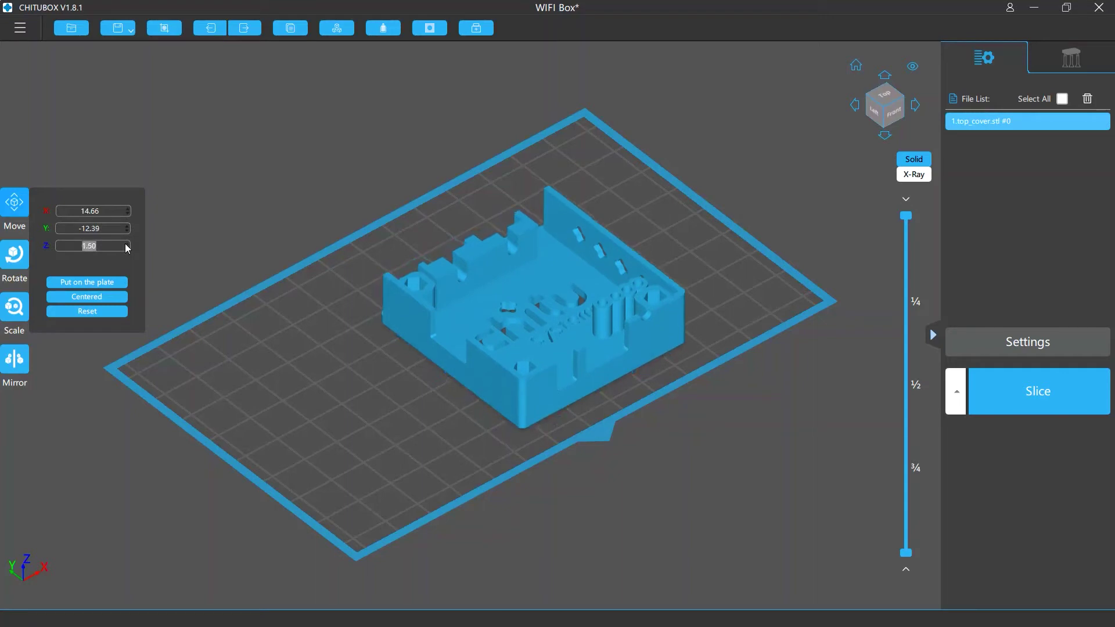
pyautogui.click(125, 243)
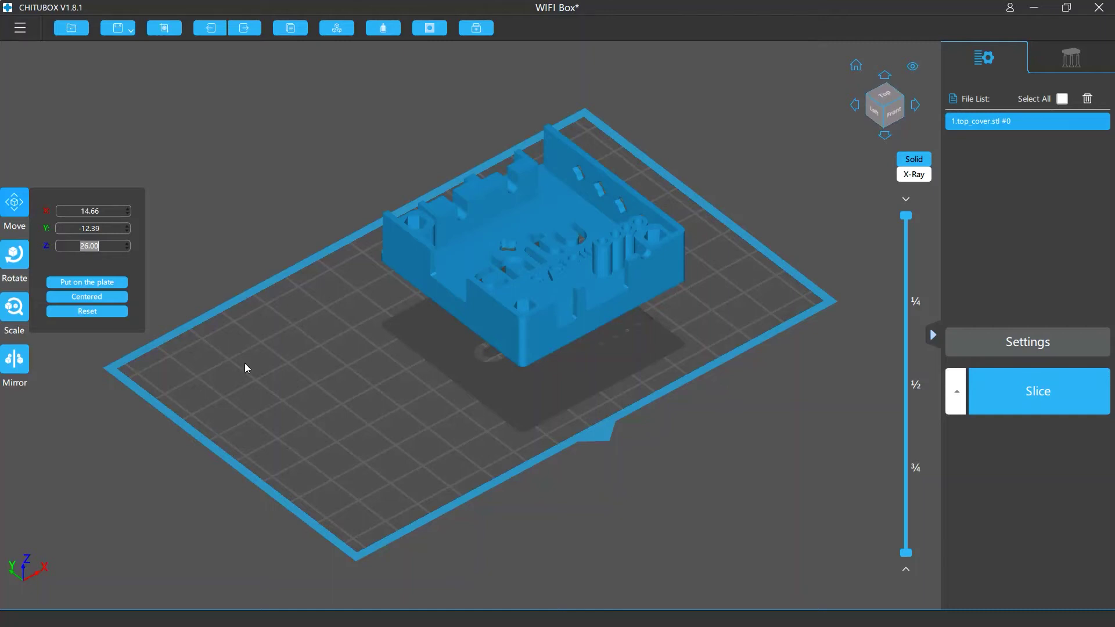
# - Drop the top cover onto the plate and centre it, drag it aside, then reset it to centre
pyautogui.click(88, 284)
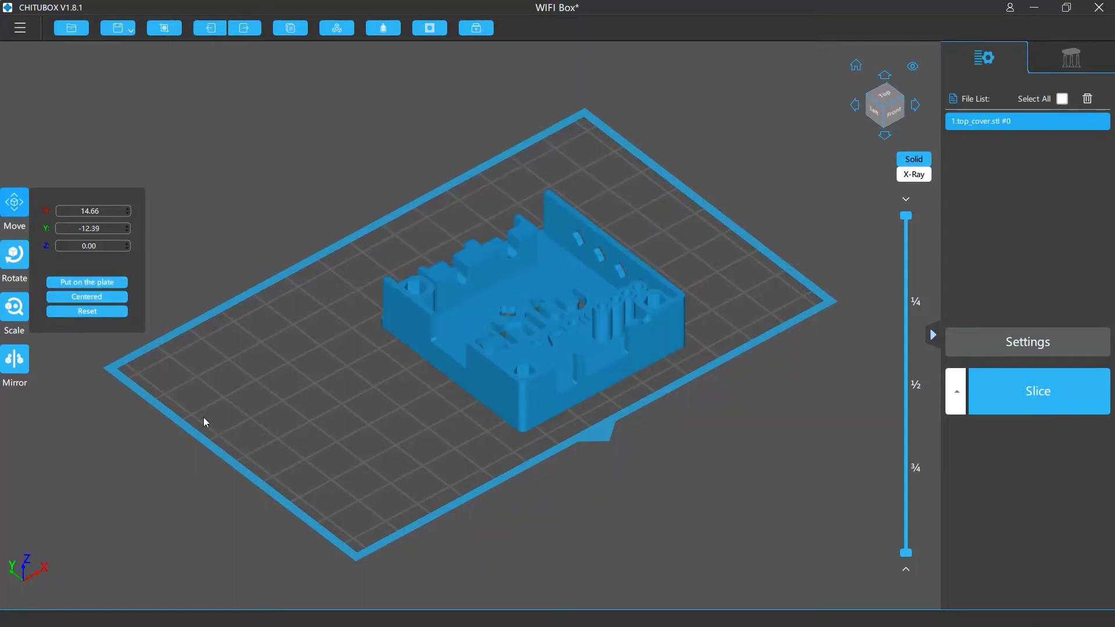
pyautogui.click(103, 296)
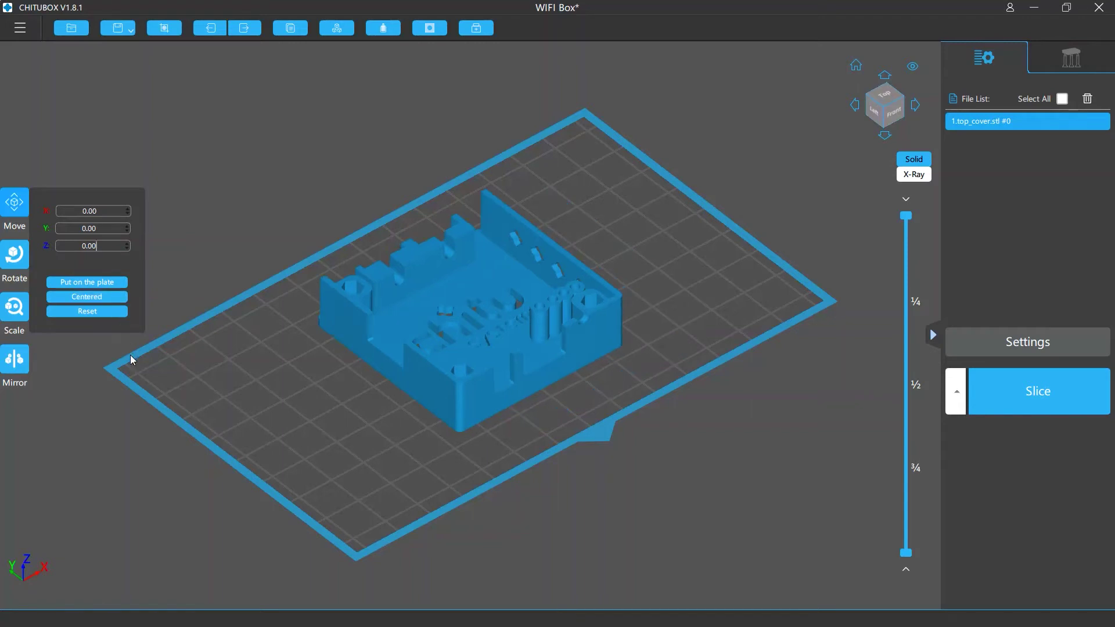
pyautogui.moveTo(380, 350); pyautogui.dragTo(323, 405)
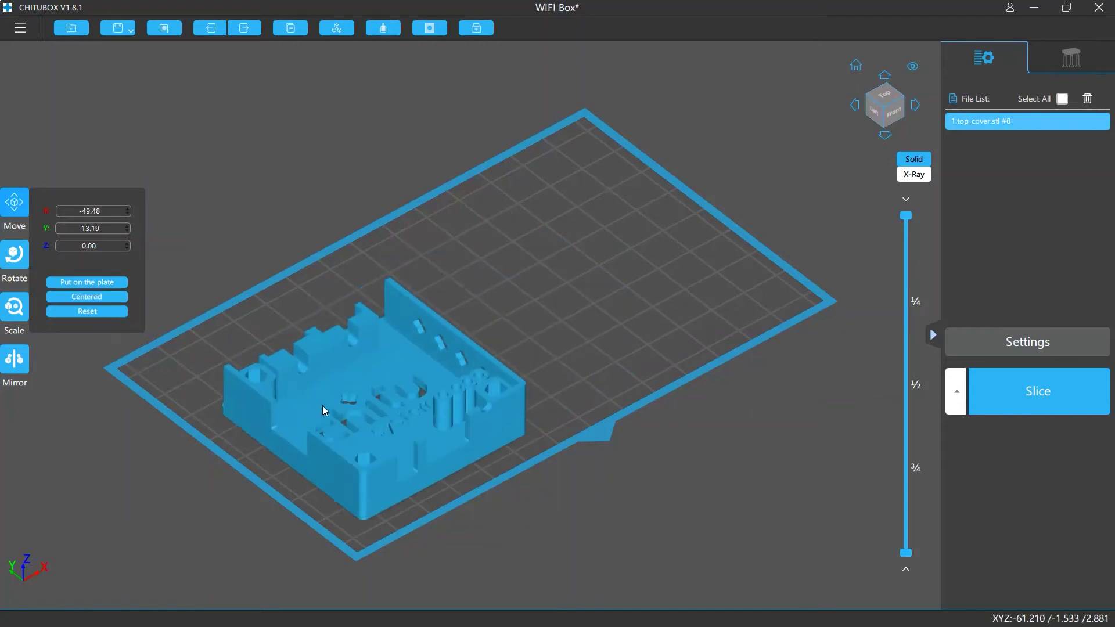
pyautogui.click(108, 312)
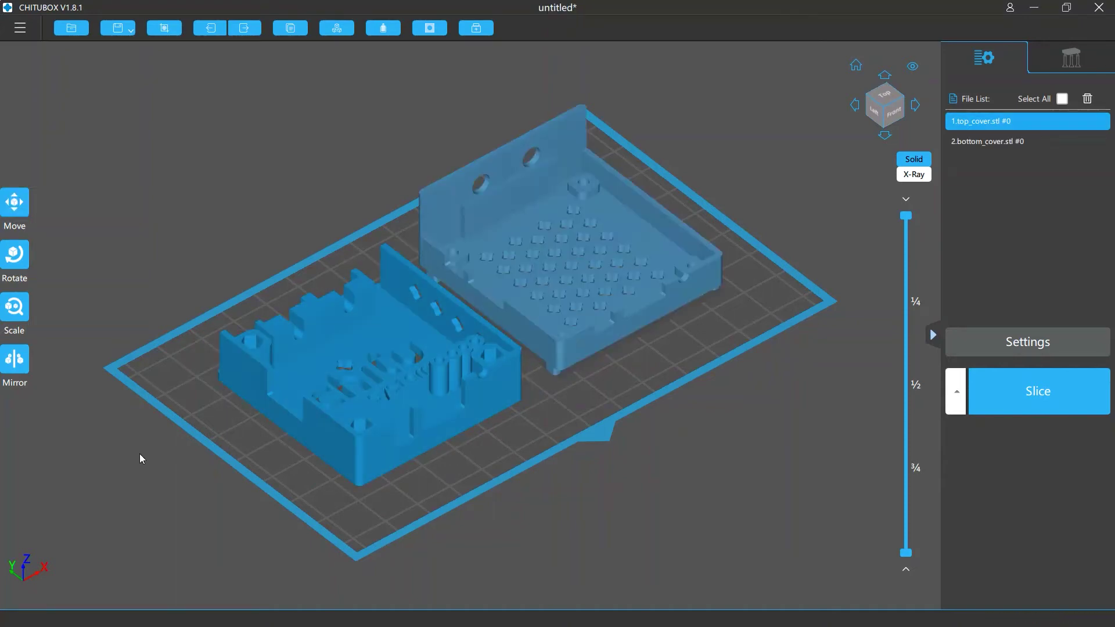
# - Trial-rotate the top cover in 45° steps about the X, Y and Z axes
pyautogui.click(14, 255)
pyautogui.click(56, 258)
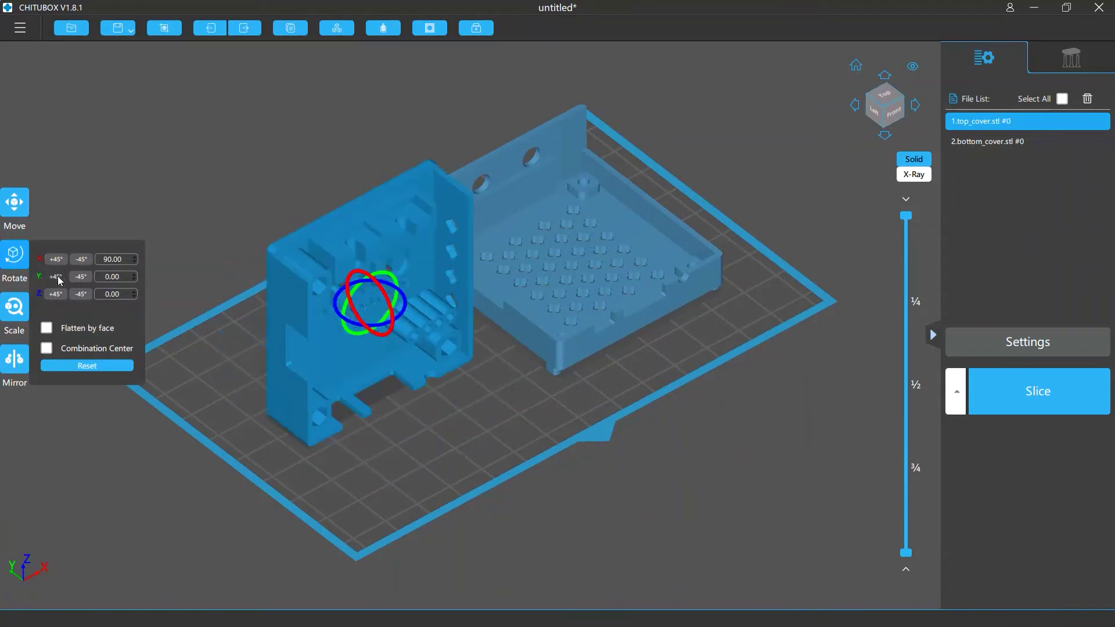
pyautogui.click(56, 276)
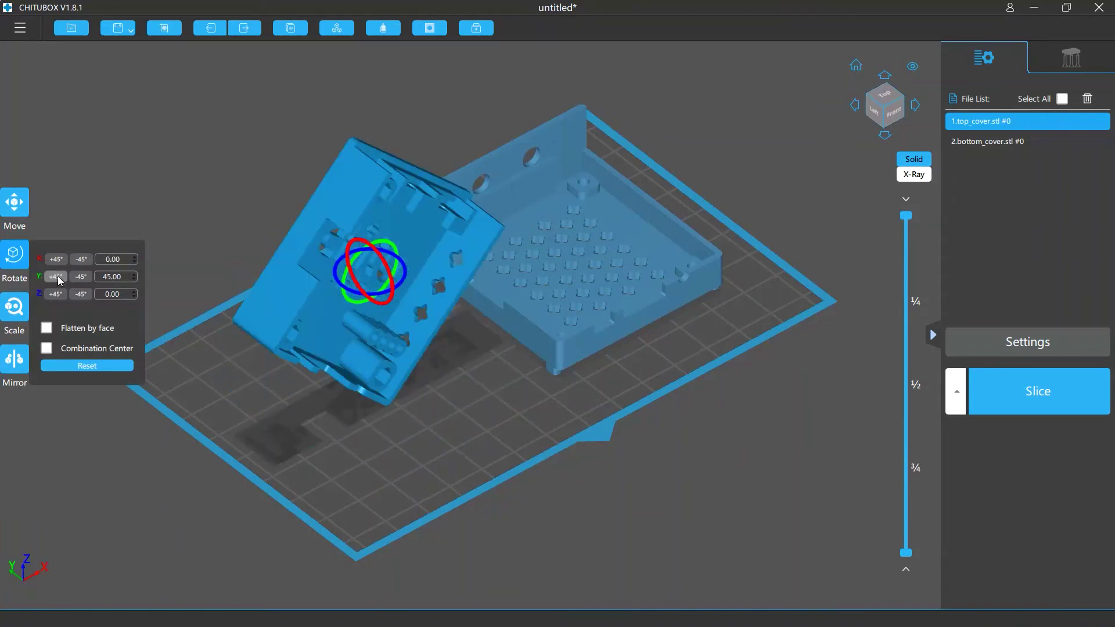
pyautogui.click(81, 296)
pyautogui.click(82, 295)
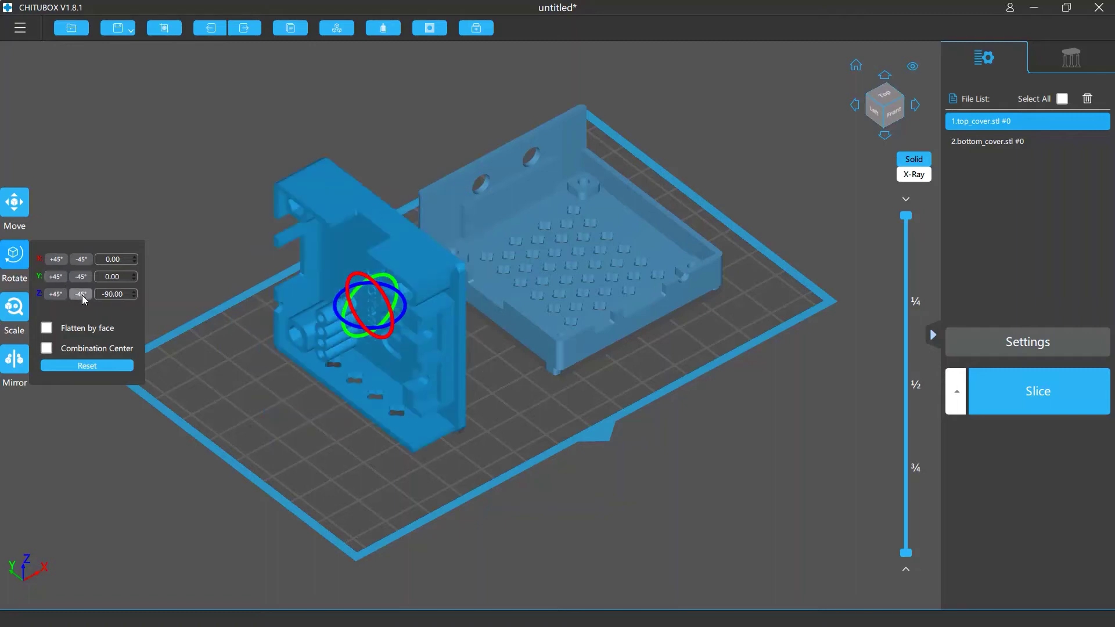
pyautogui.click(135, 259)
pyautogui.write('9')
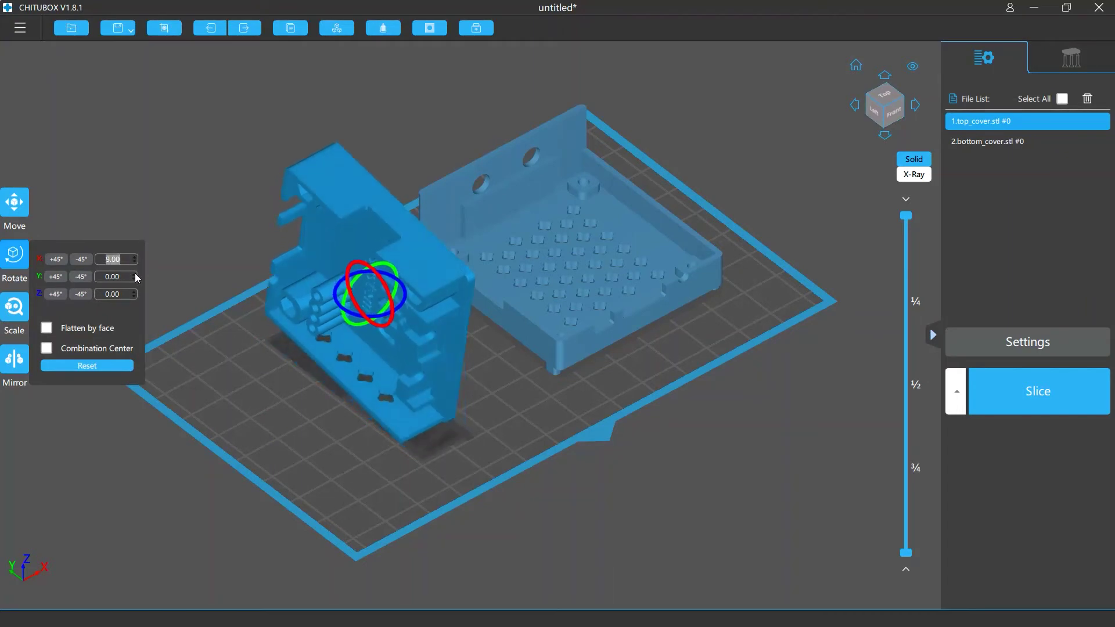
pyautogui.scroll(4, 135, 275)
pyautogui.scroll(4, 136, 274)
pyautogui.scroll(4, 136, 275)
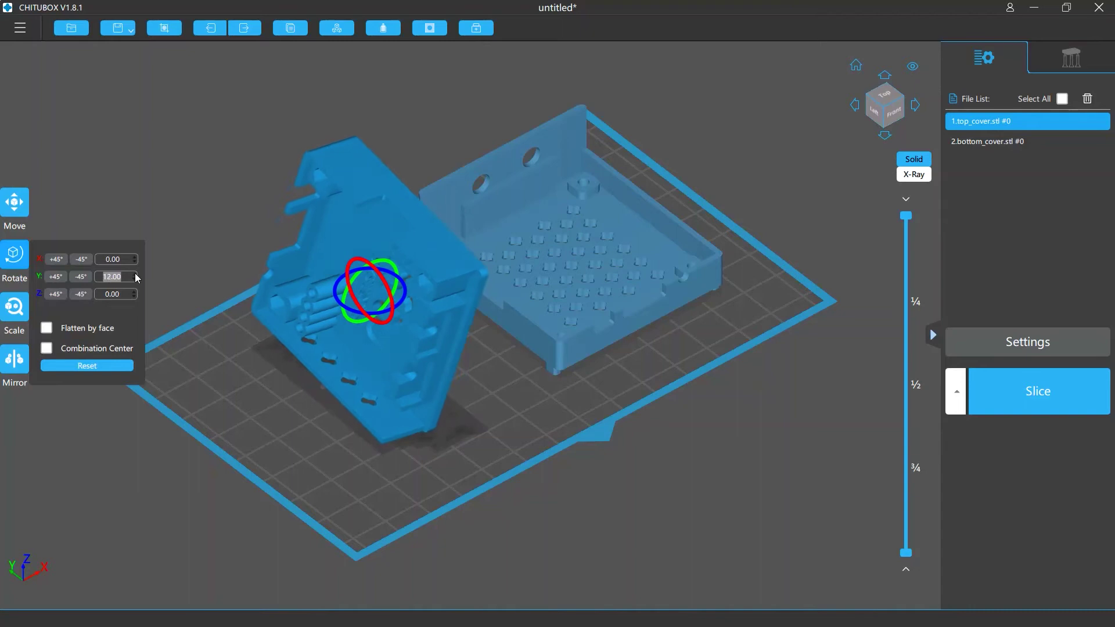
pyautogui.scroll(5, 135, 273)
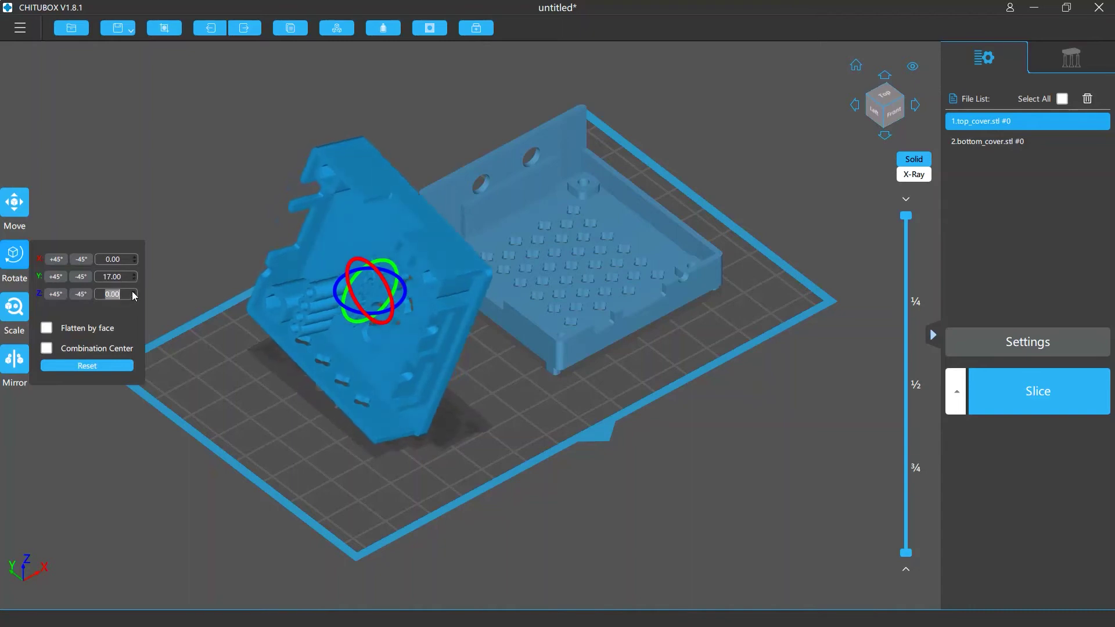
pyautogui.scroll(3, 132, 295)
pyautogui.scroll(4, 133, 295)
pyautogui.scroll(4, 132, 295)
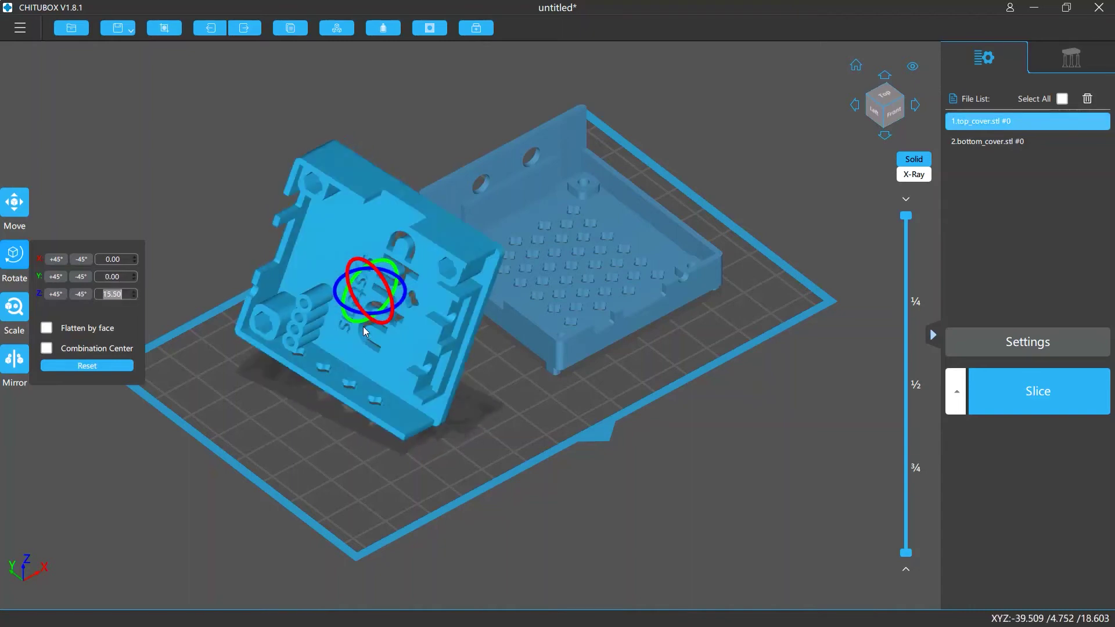
# - Tilt the top cover about Y and X with the gizmo rings, viewed from the front
pyautogui.moveTo(364, 321); pyautogui.dragTo(380, 277)
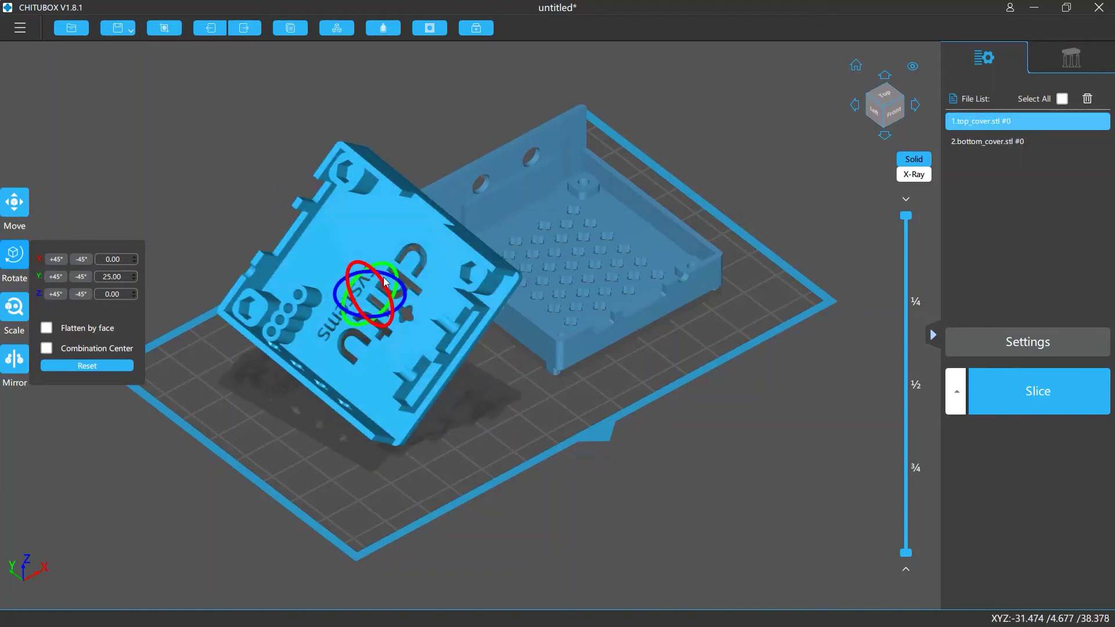
pyautogui.moveTo(384, 281); pyautogui.dragTo(388, 290)
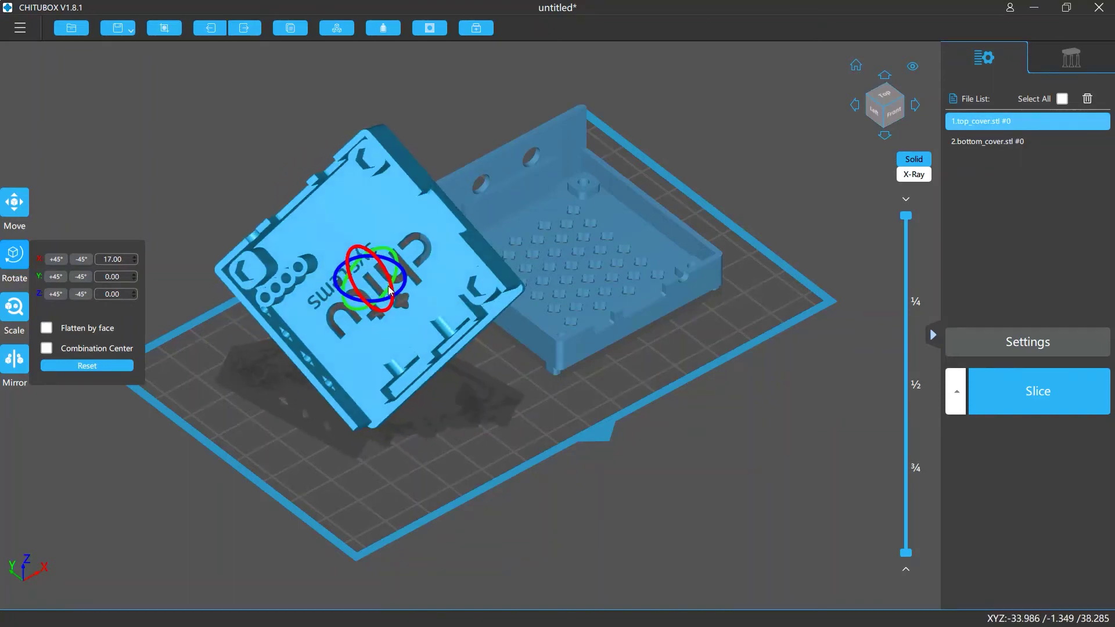
pyautogui.moveTo(519, 479); pyautogui.dragTo(470, 445)
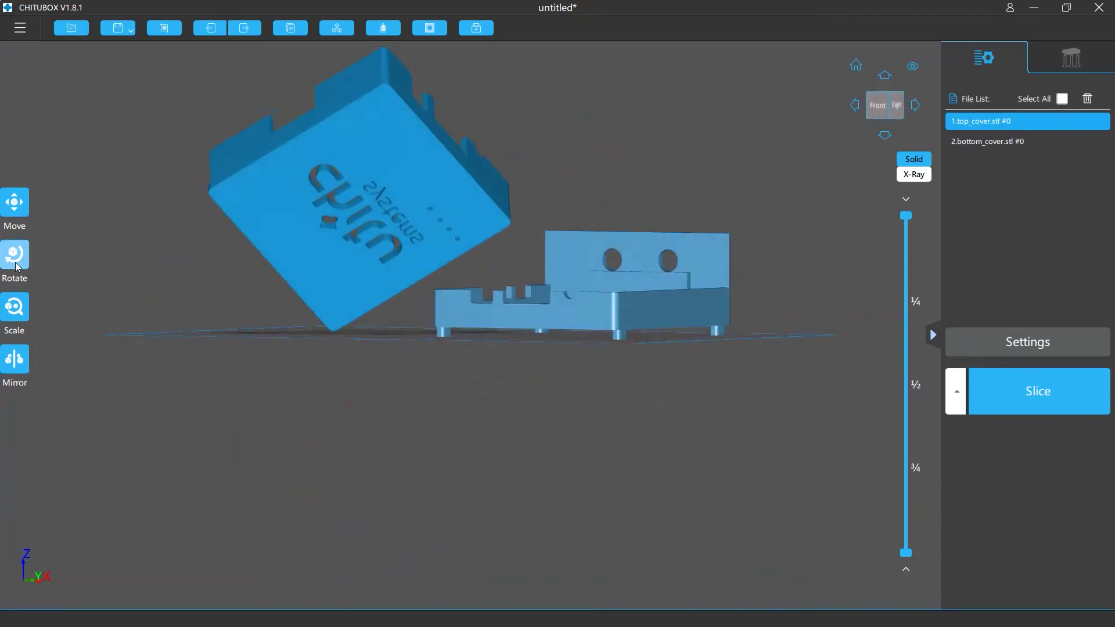
# - Lay the top cover flat on a chosen face with Flatten by face, viewed from above
pyautogui.click(14, 254)
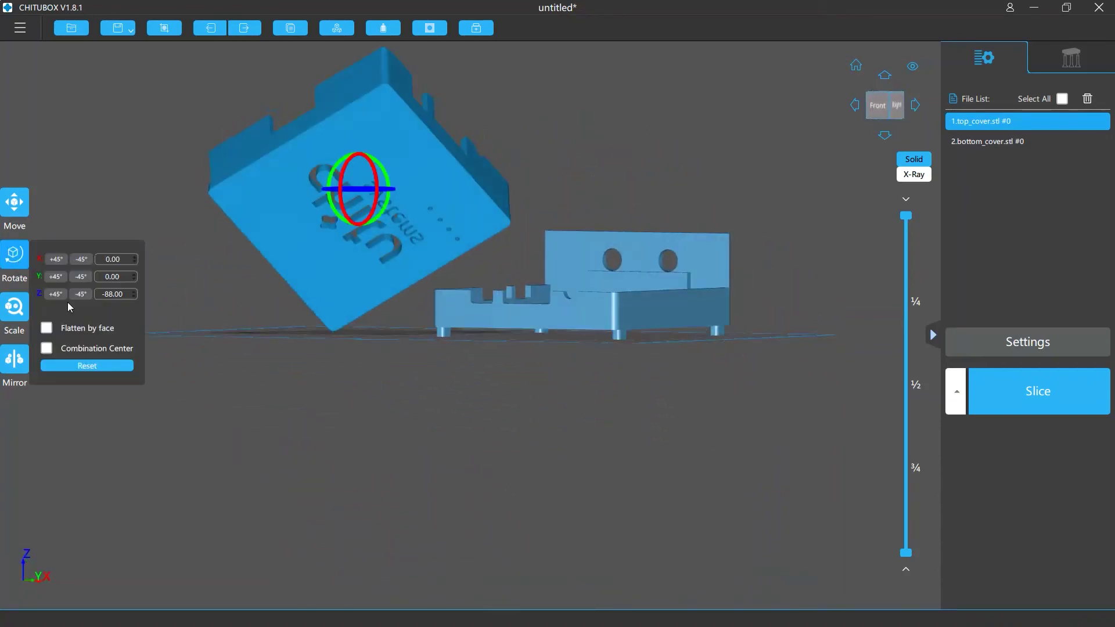
pyautogui.click(47, 328)
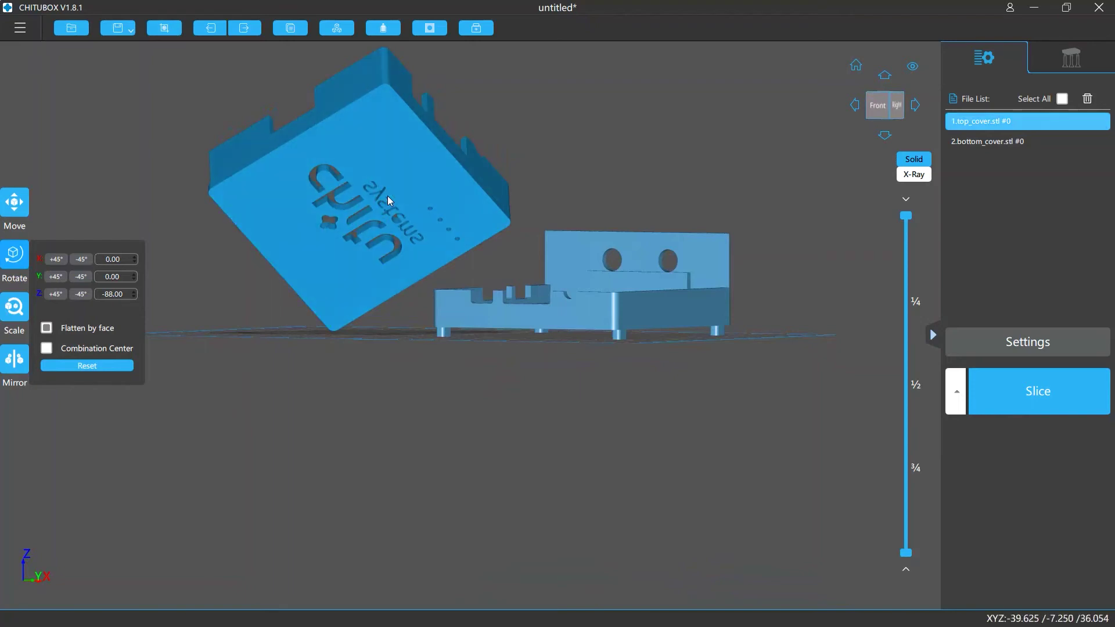
pyautogui.click(409, 172)
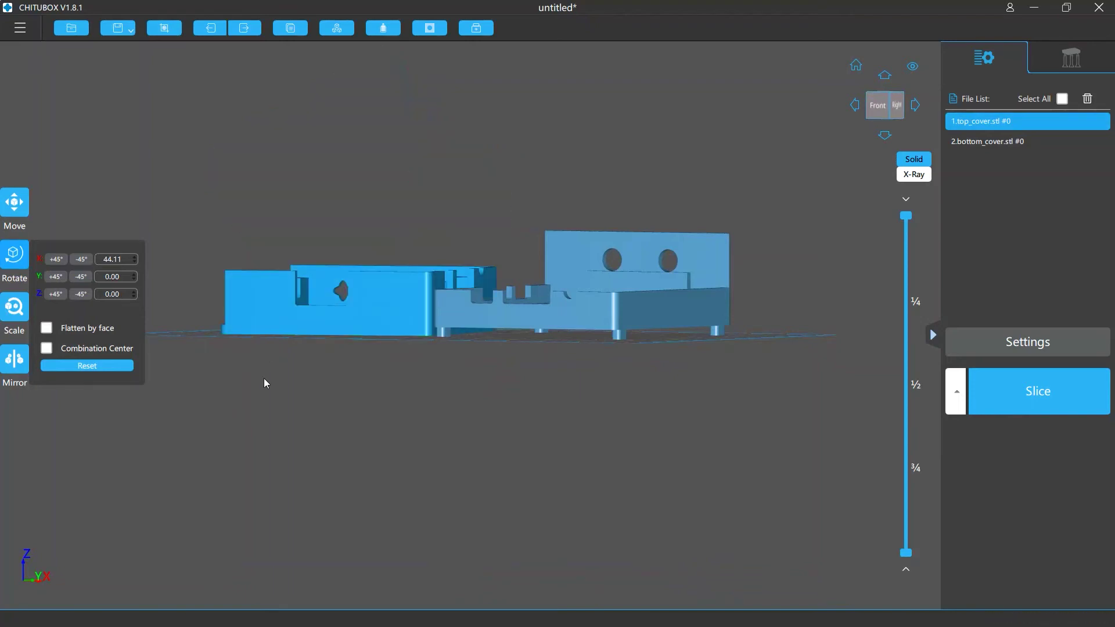
pyautogui.moveTo(263, 378); pyautogui.dragTo(327, 424)
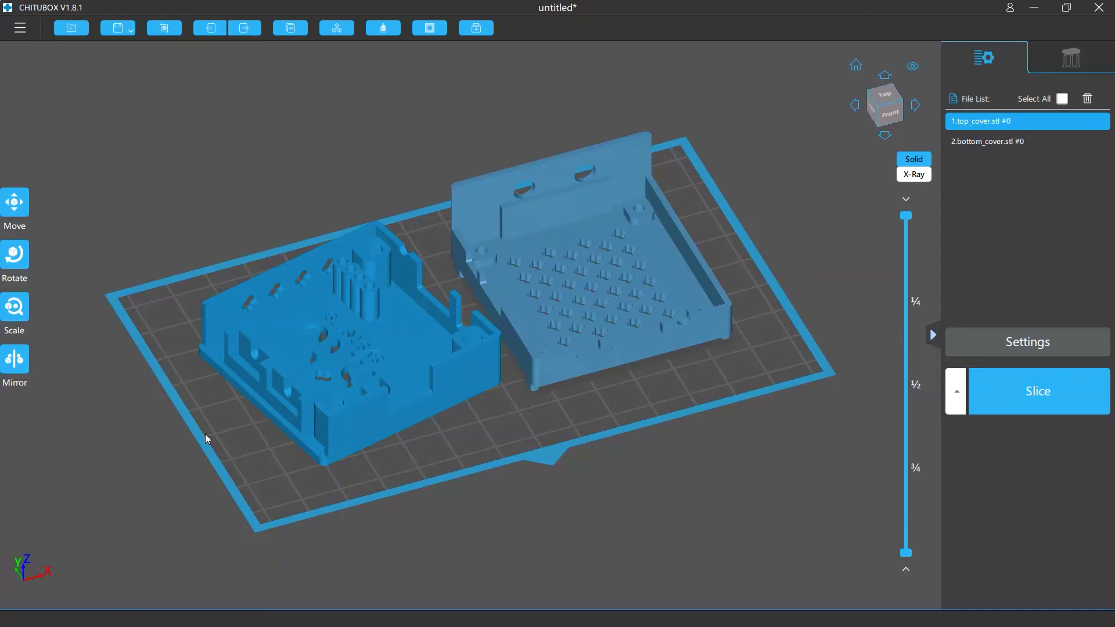
# - Tilt both covers about X around their Combination Center, then reset the rotation
pyautogui.click(18, 261)
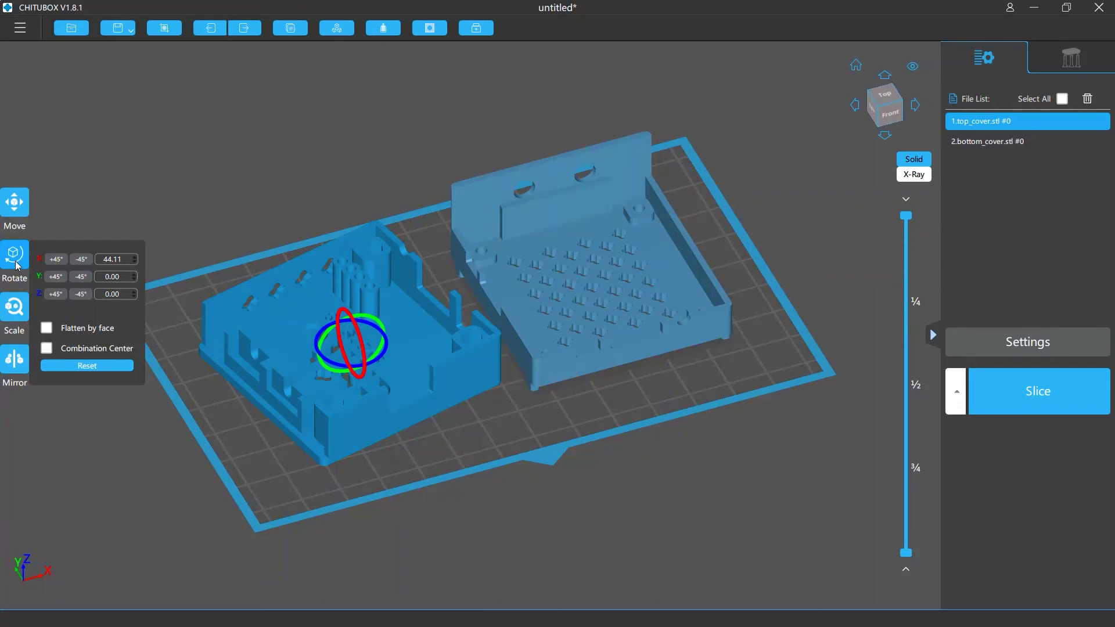
pyautogui.hotkey('ctrl', 'a')
pyautogui.click(49, 350)
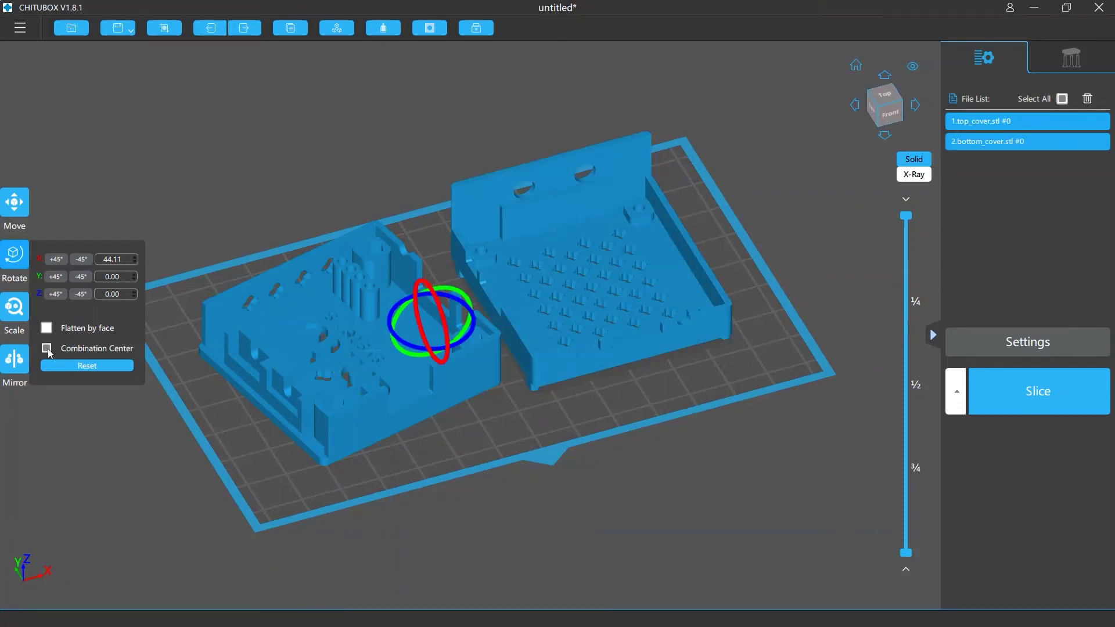
pyautogui.moveTo(441, 358)
pyautogui.mouseDown()
pyautogui.moveTo(479, 279)
pyautogui.moveTo(427, 307)
pyautogui.mouseUp()
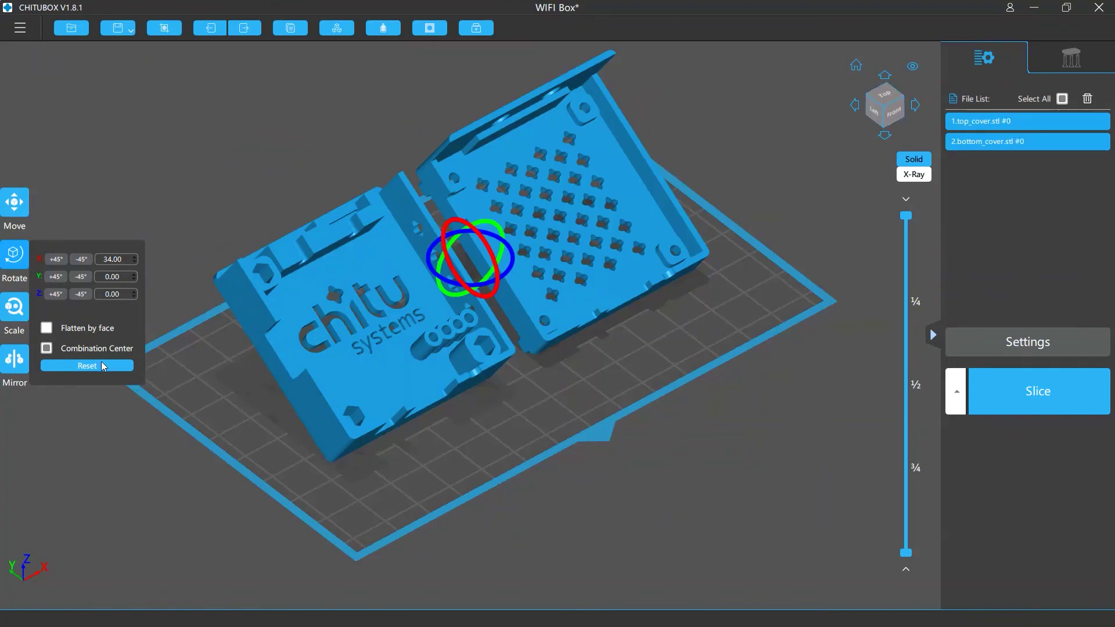
pyautogui.click(100, 364)
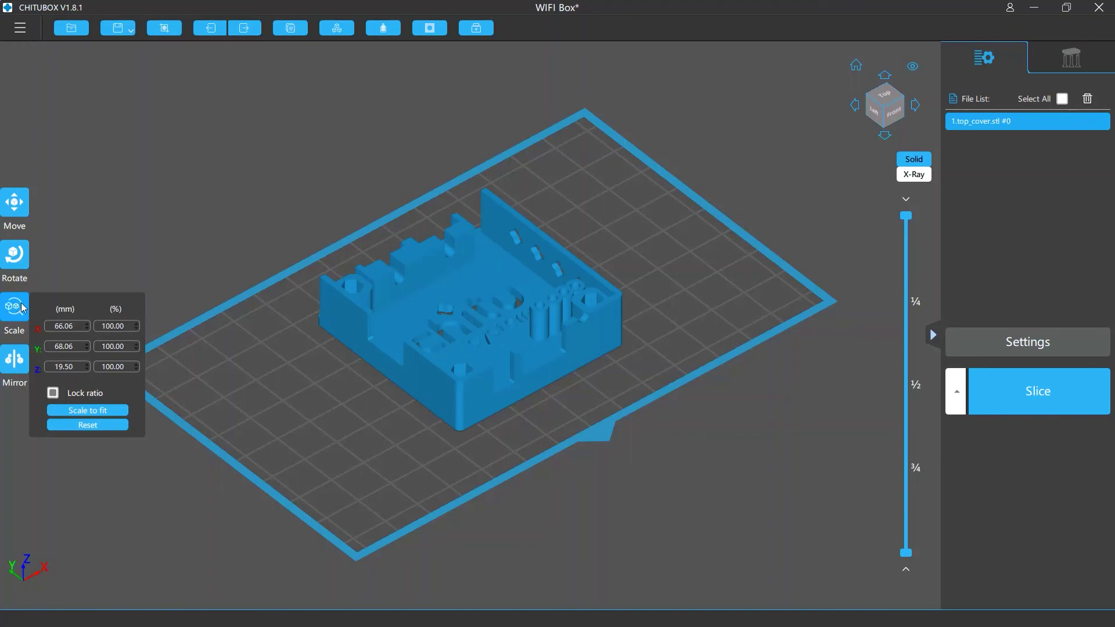
# - Try X scales of 120% and 60% unlocked, fit to plate at 167.51%, then reset to 100%
pyautogui.doubleClick(114, 326)
pyautogui.write('120')
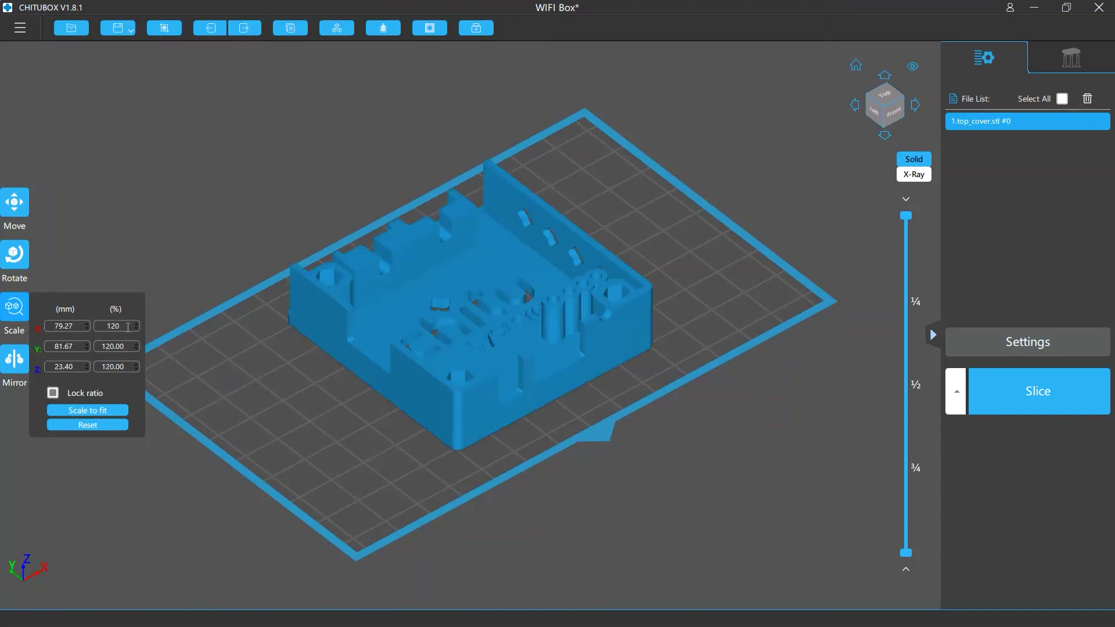
pyautogui.doubleClick(115, 326)
pyautogui.write('100')
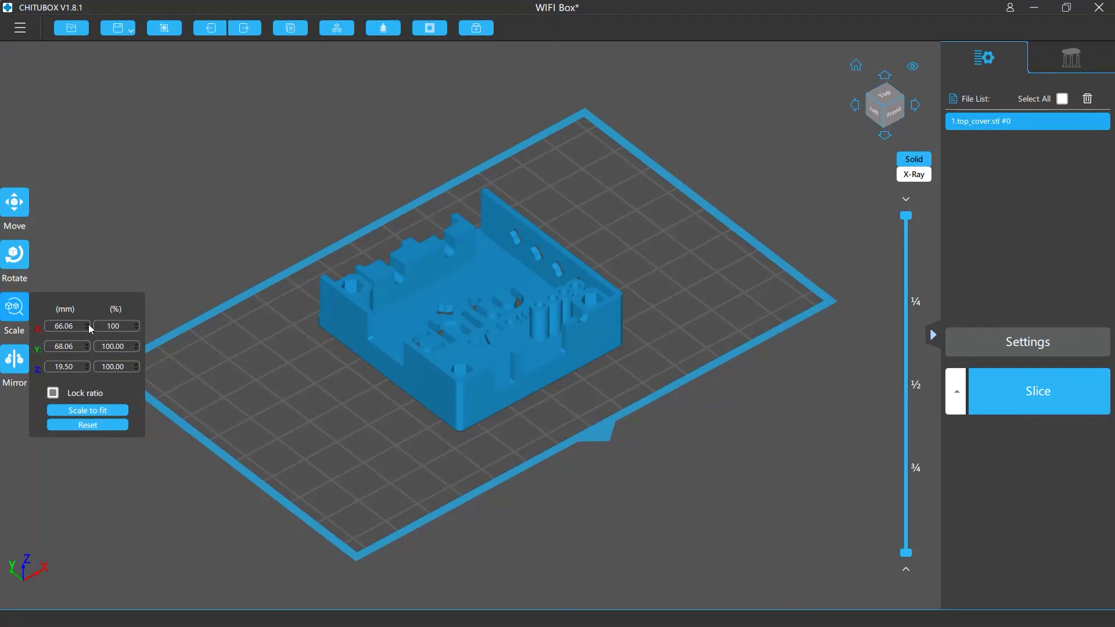
pyautogui.click(53, 393)
pyautogui.write('120')
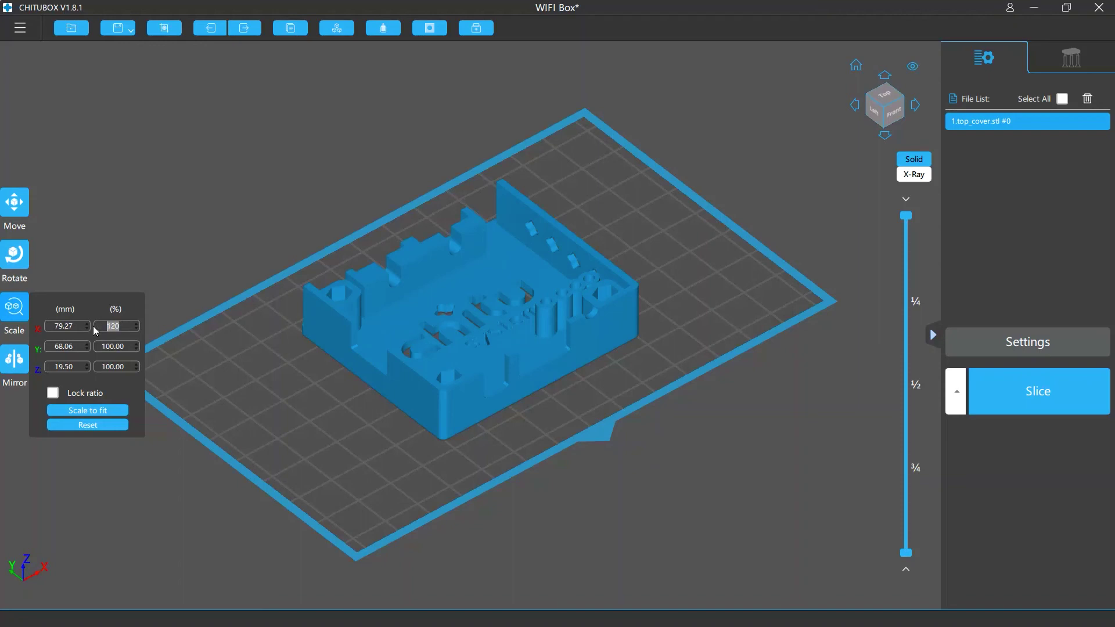
pyautogui.write('60')
pyautogui.press('Return')
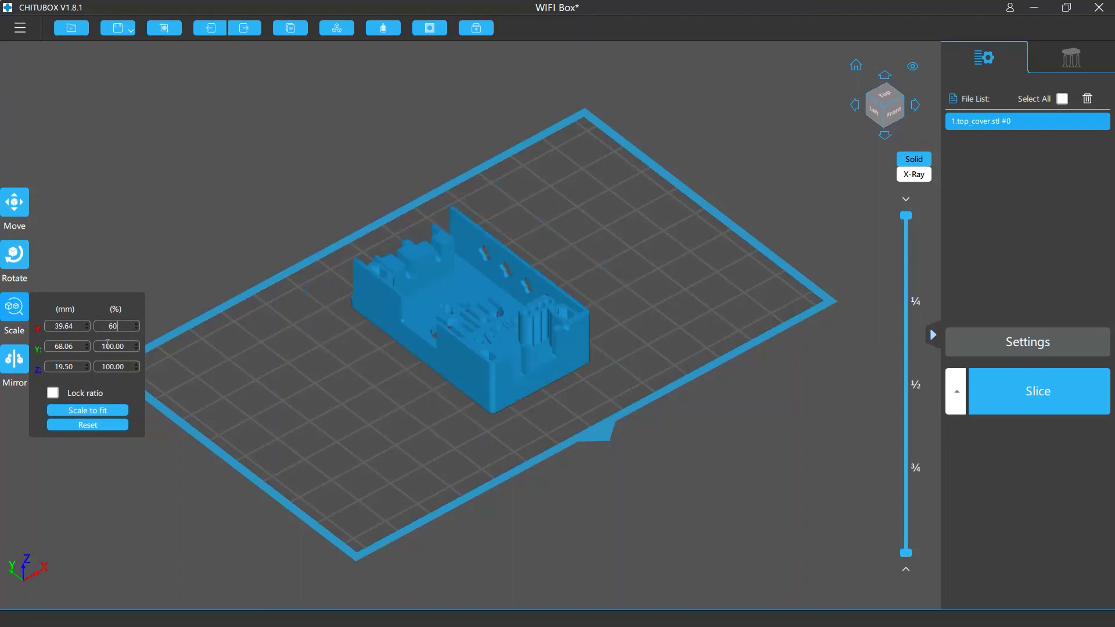
pyautogui.write('100')
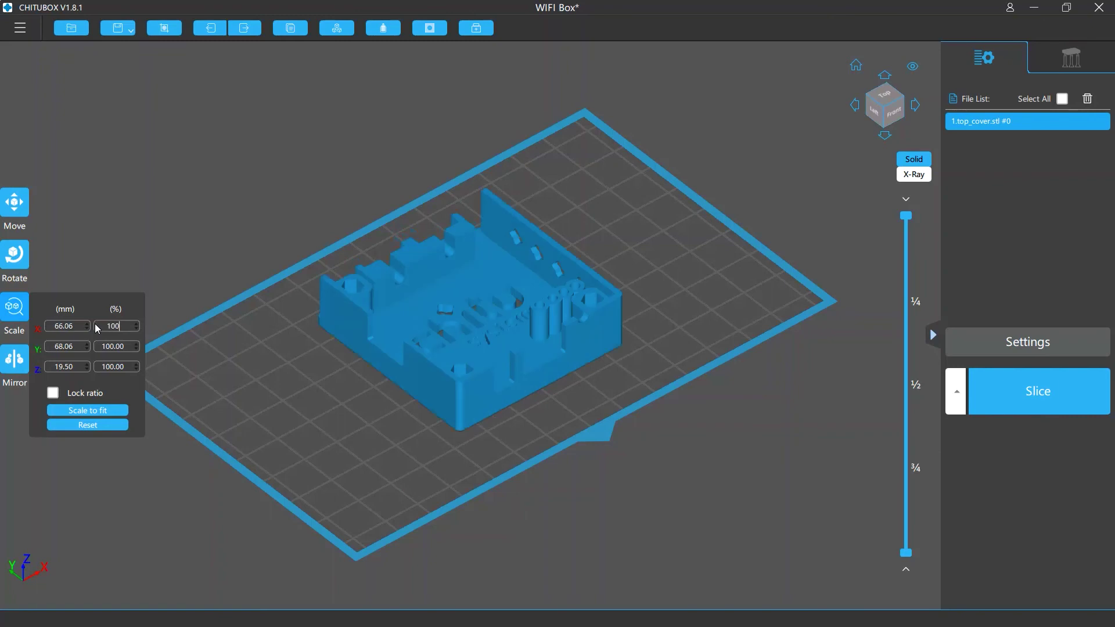
pyautogui.click(110, 412)
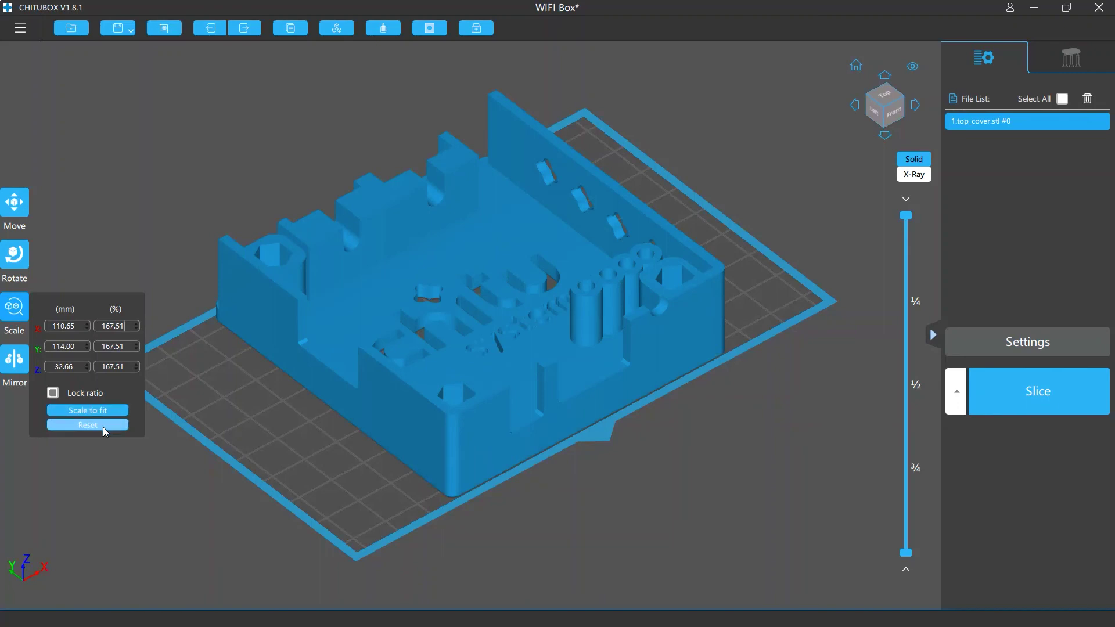
pyautogui.click(104, 427)
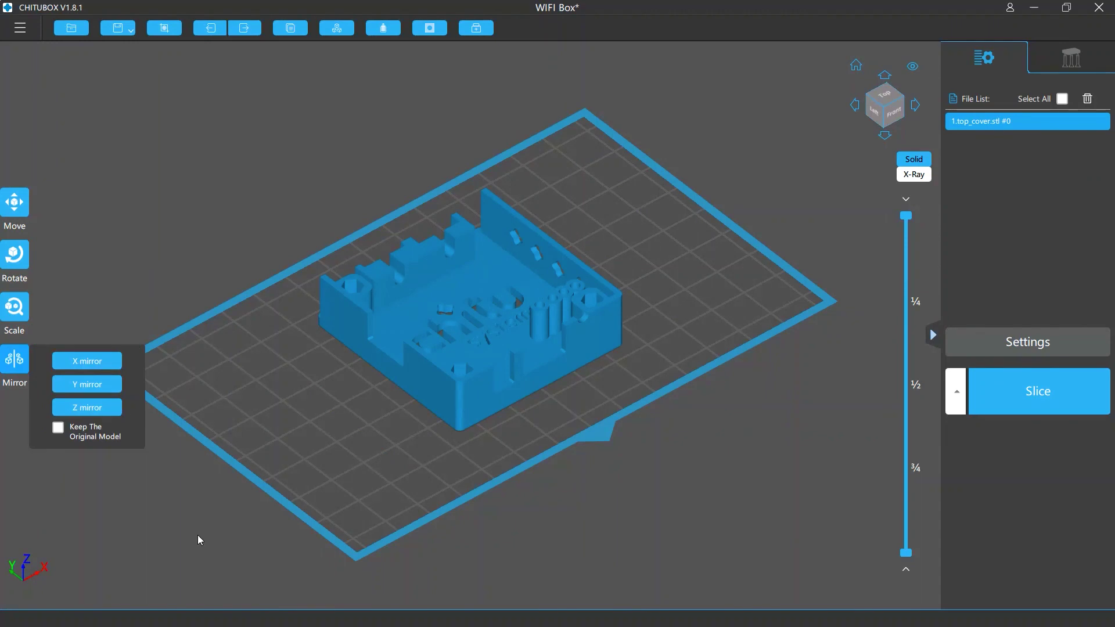
# - Mirror the top cover along X, Y and Z, then keep the original and add an X-mirrored clone
pyautogui.click(106, 360)
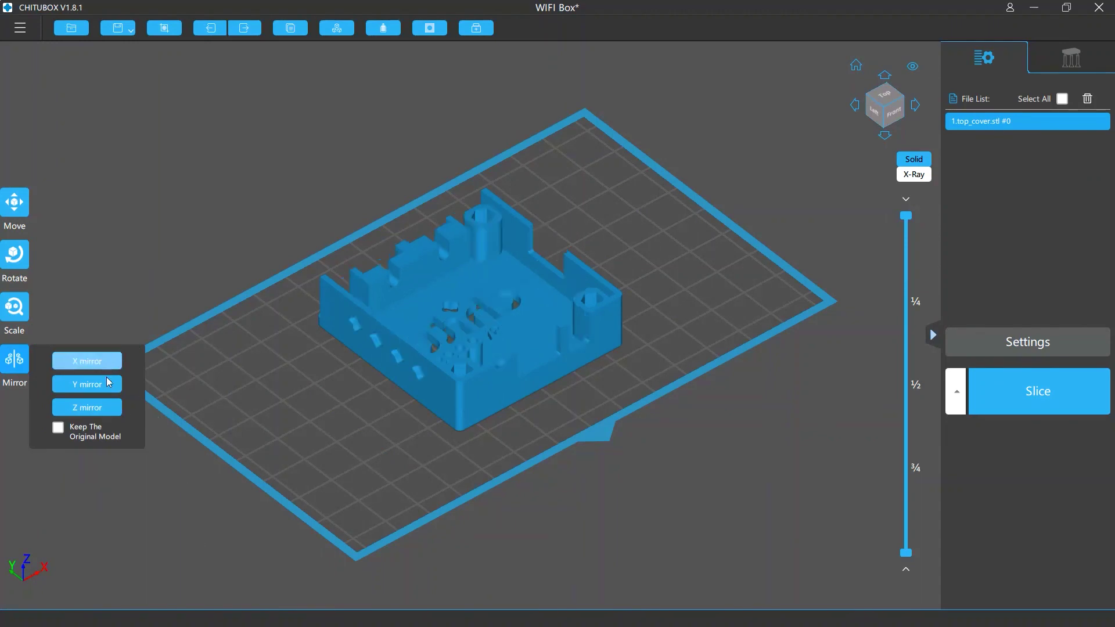
pyautogui.click(107, 382)
pyautogui.click(108, 408)
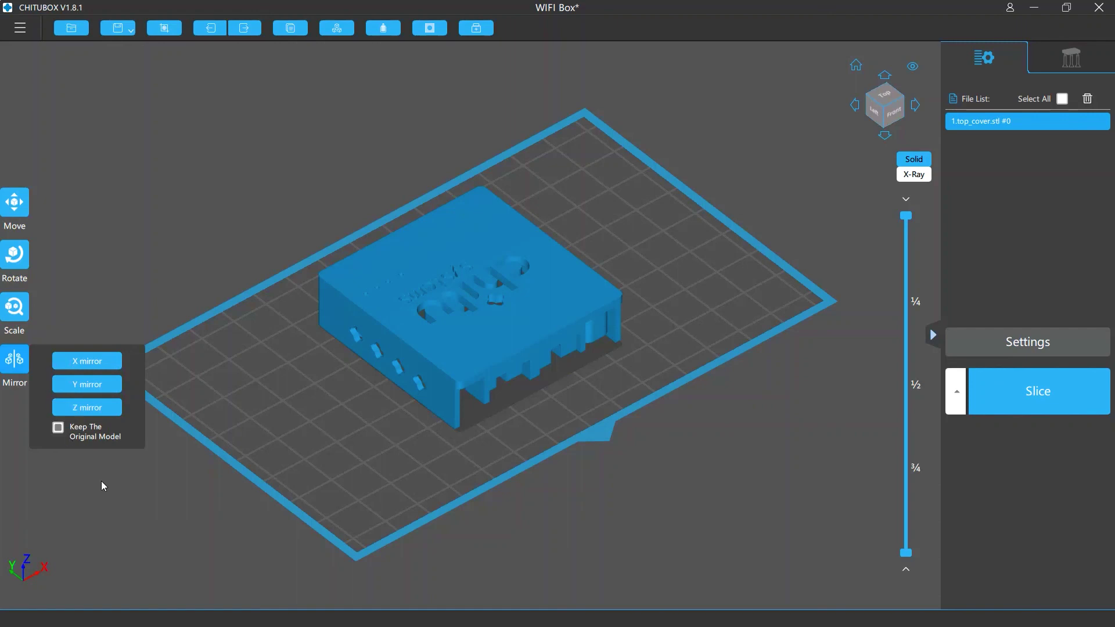
pyautogui.click(95, 361)
pyautogui.click(95, 361)
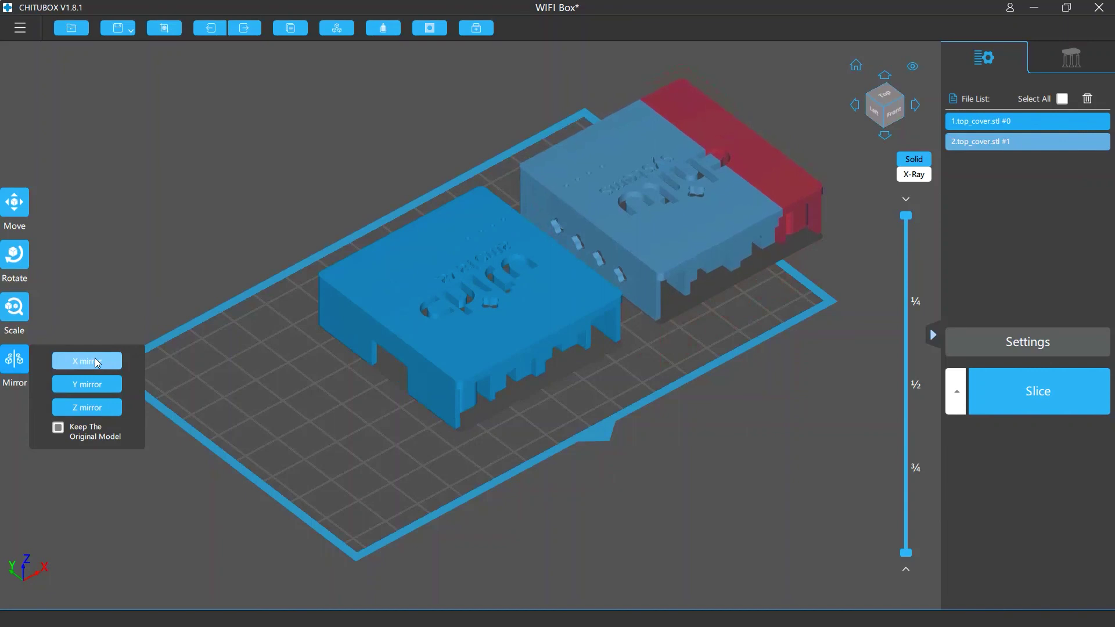